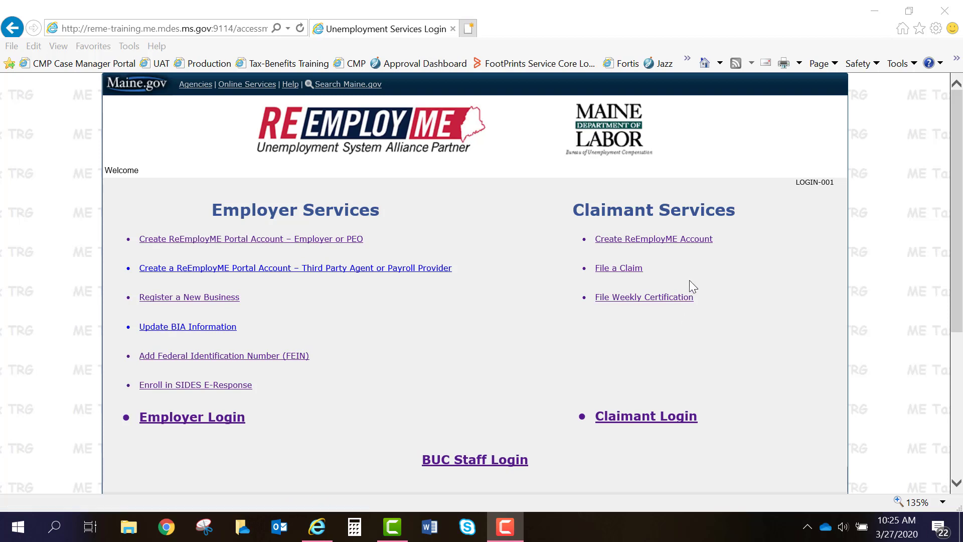
Start a new ReEmployME claimant account and enter the SSN and its confirmation.
left_click(700, 241)
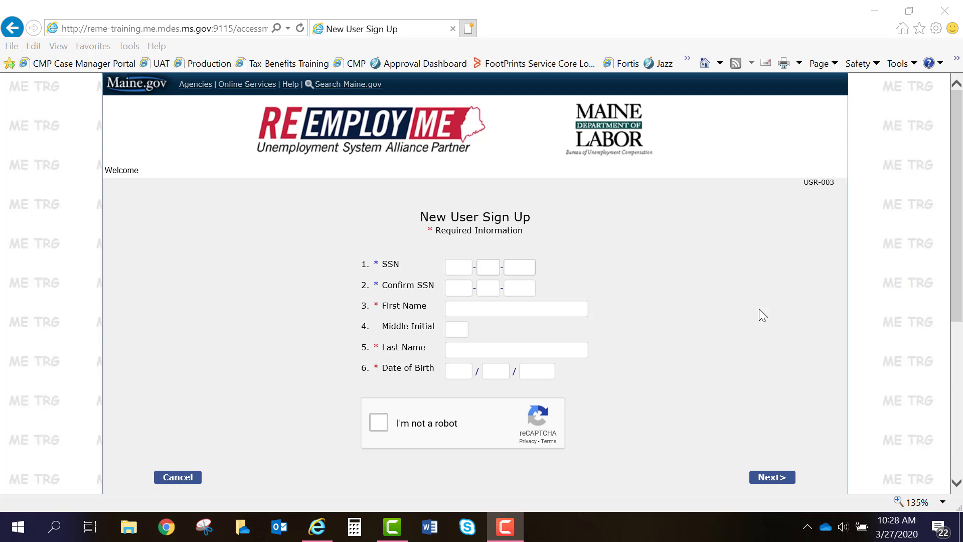
left_click(459, 267)
type("123")
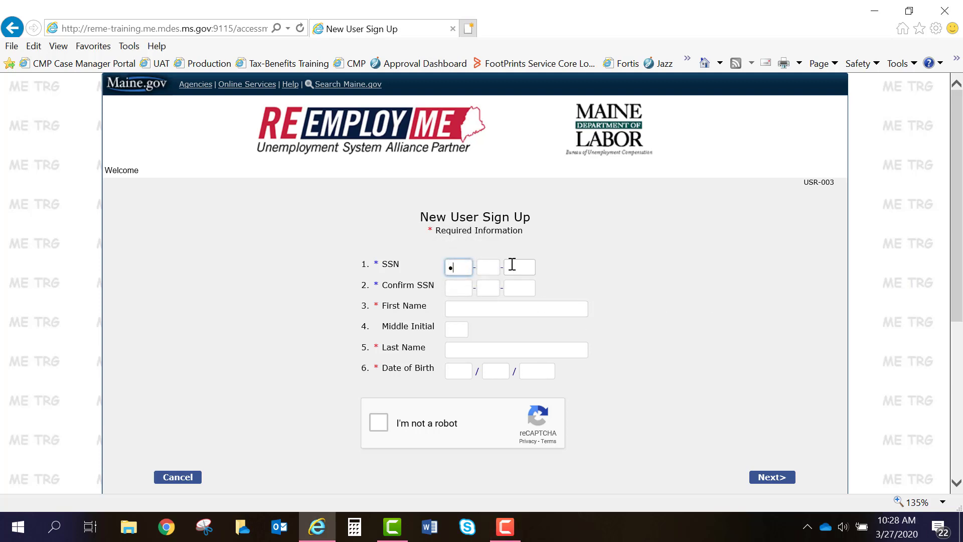
type("456789")
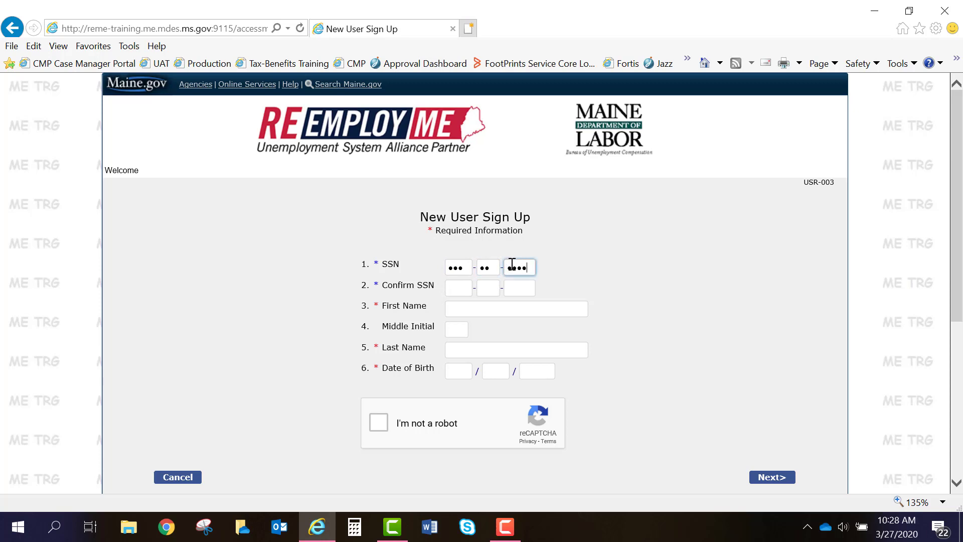
key("Tab")
type("00000000")
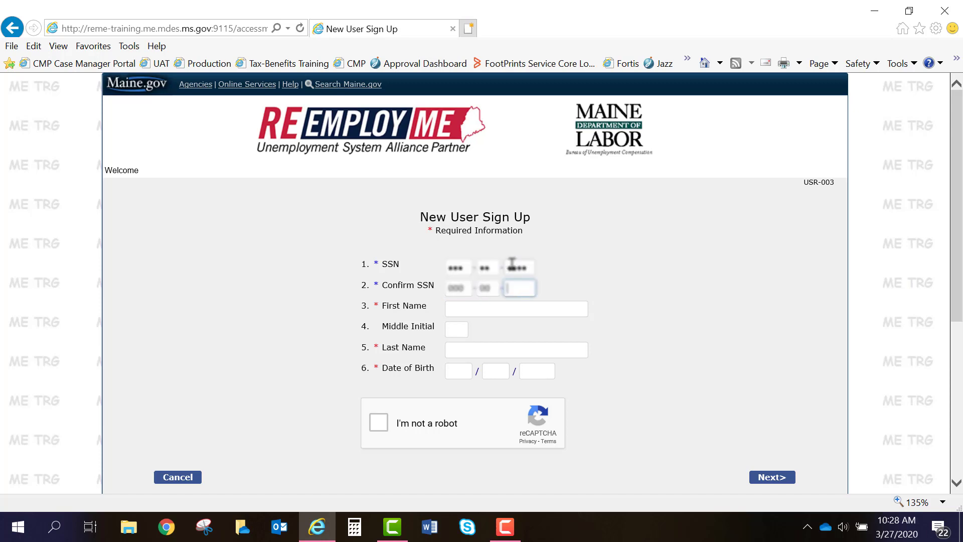
type("1")
Fill in the claimant's first name, middle initial, last name and date of birth.
key("Tab")
type("First")
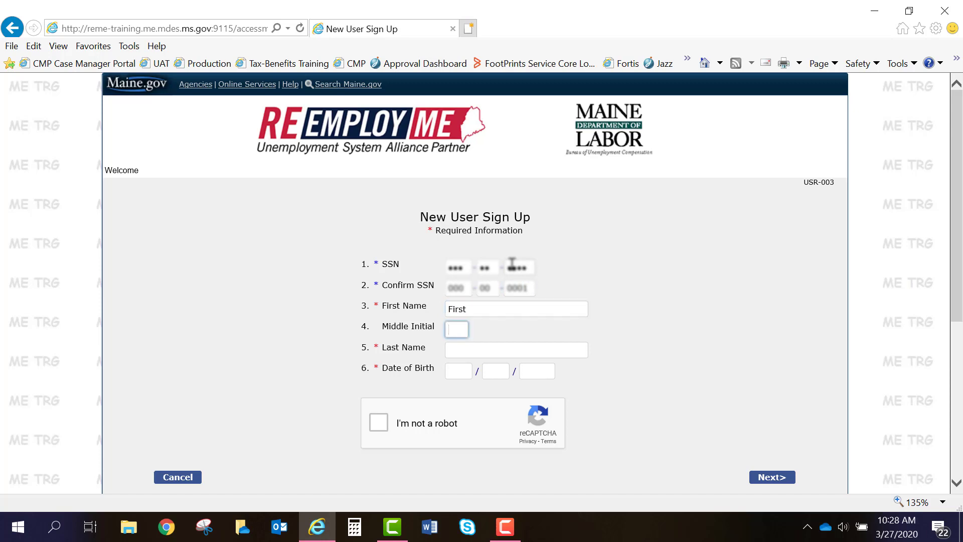
type("M")
key("Tab")
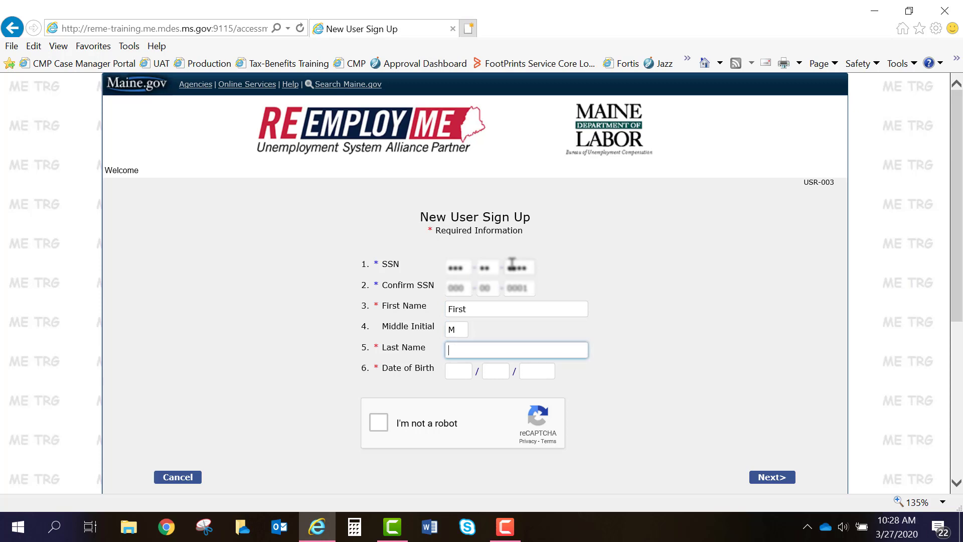
type("Last")
key("Tab")
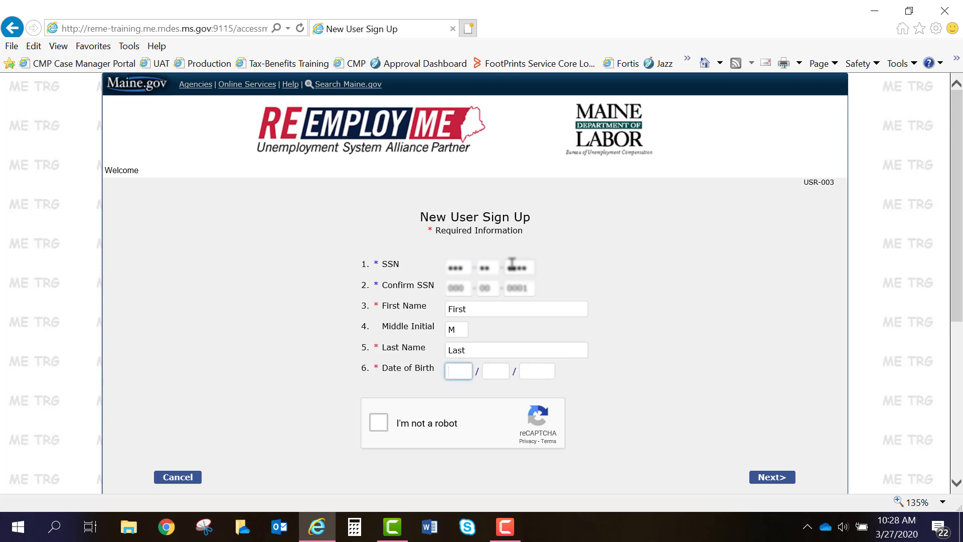
type("01/0")
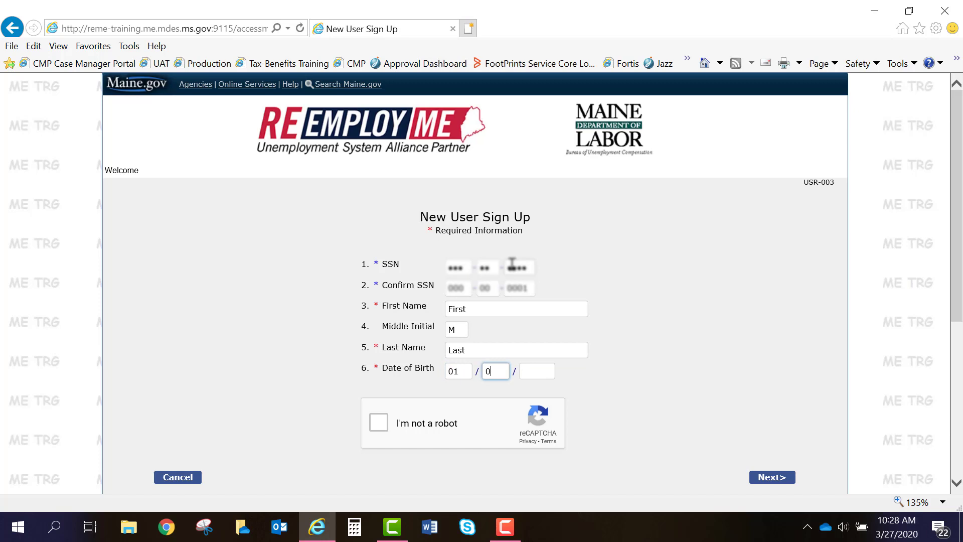
type("1/1980")
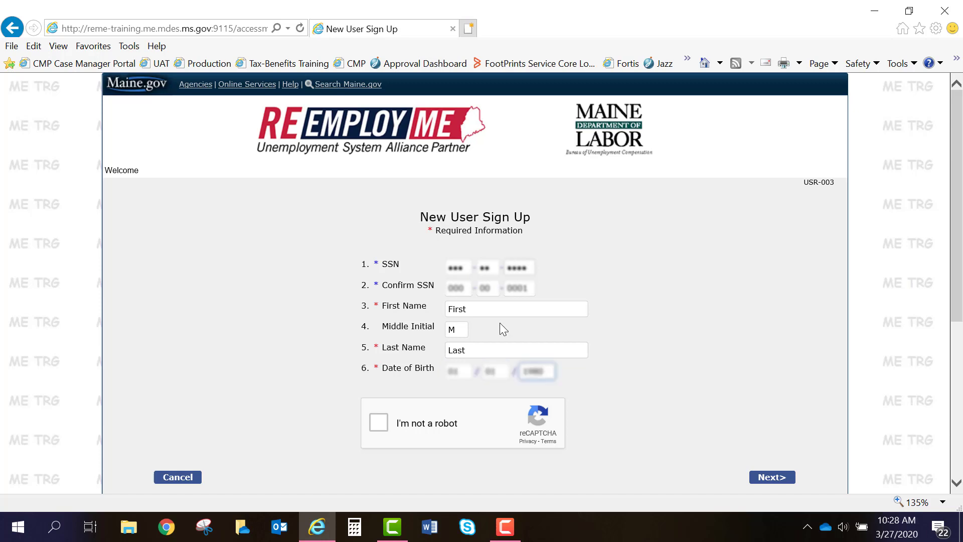
Pass the 'I'm not a robot' reCAPTCHA check and submit the sign-up details with Next>.
left_click(377, 422)
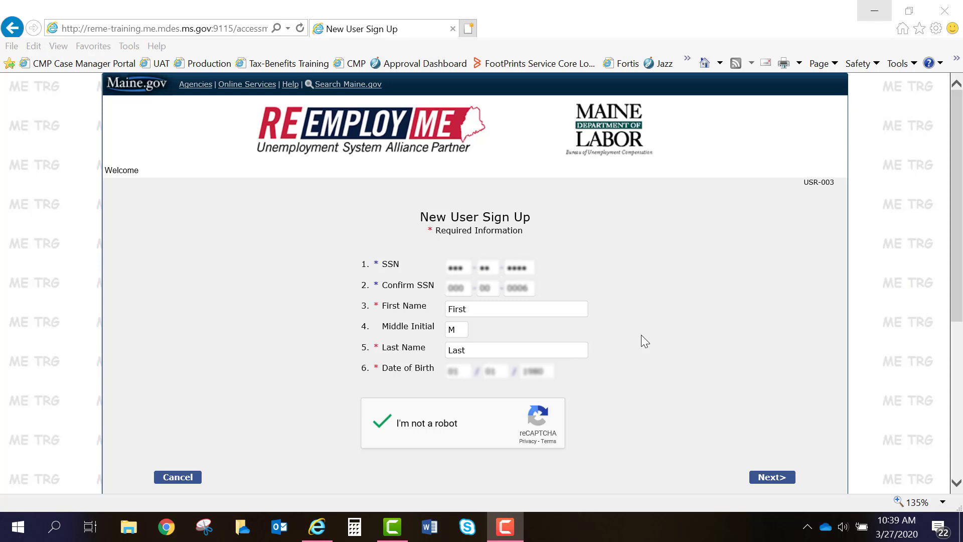
left_click(768, 478)
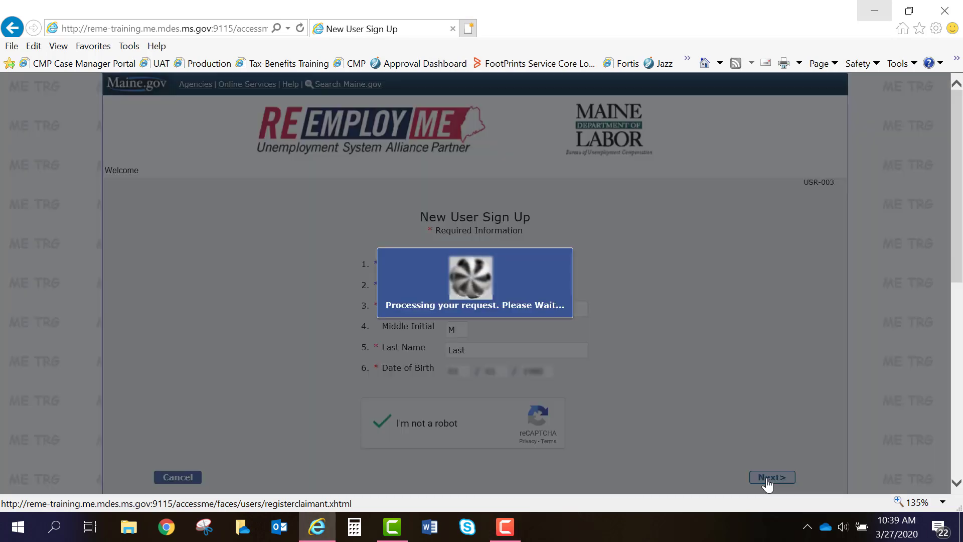
Scroll down to the Create User ID and Password form.
scroll(767, 474, "down", 2)
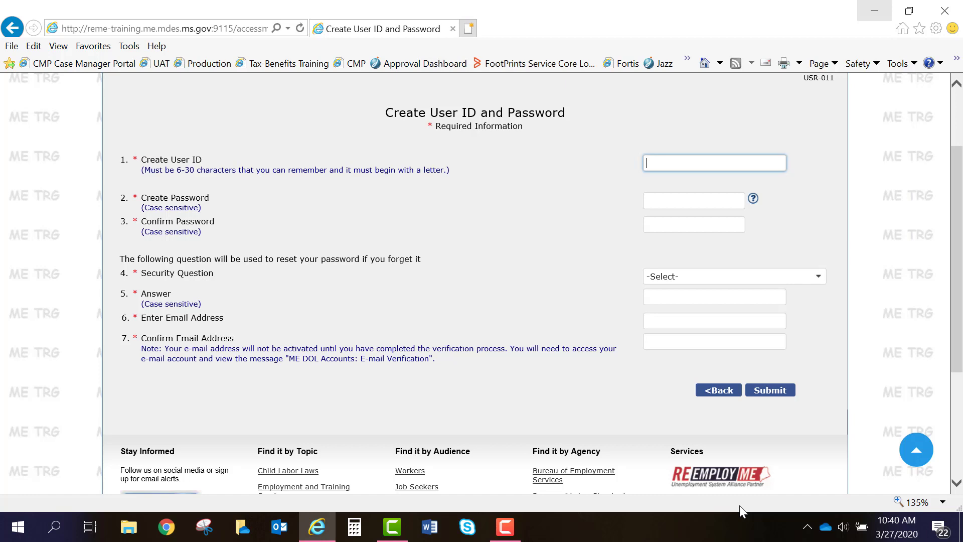
Enter a user ID and the account password with its matching confirmation.
type("claimt")
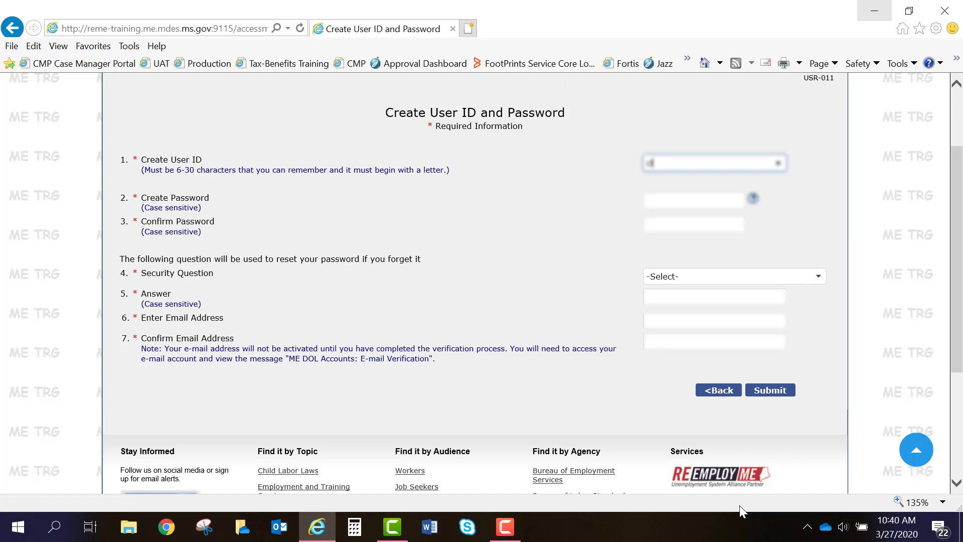
type("ant")
key("Tab")
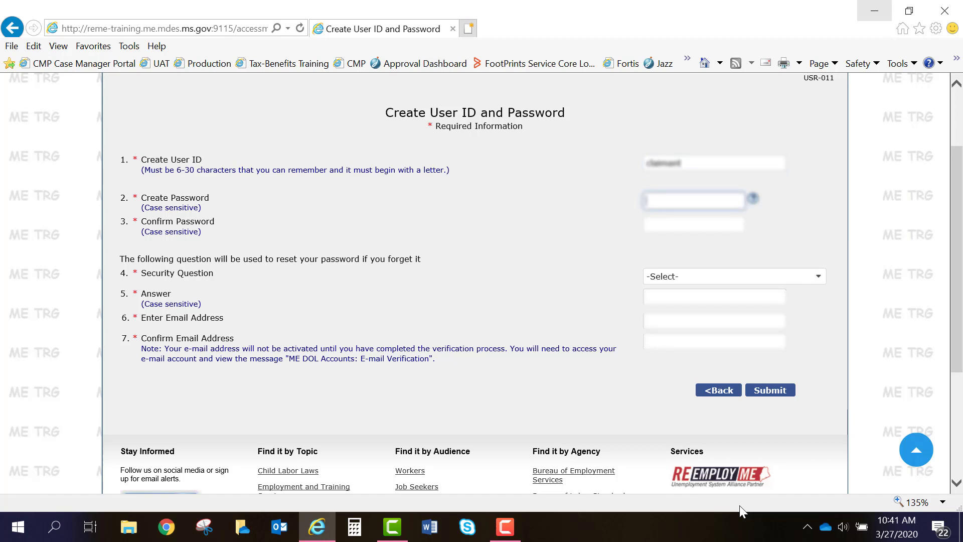
type("************")
key("Tab")
key("Tab")
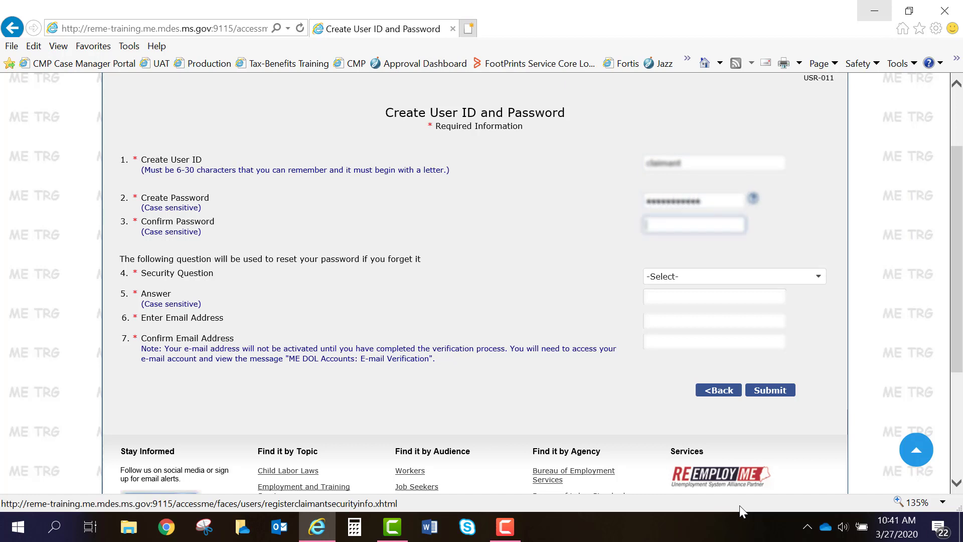
type("************")
key("Tab")
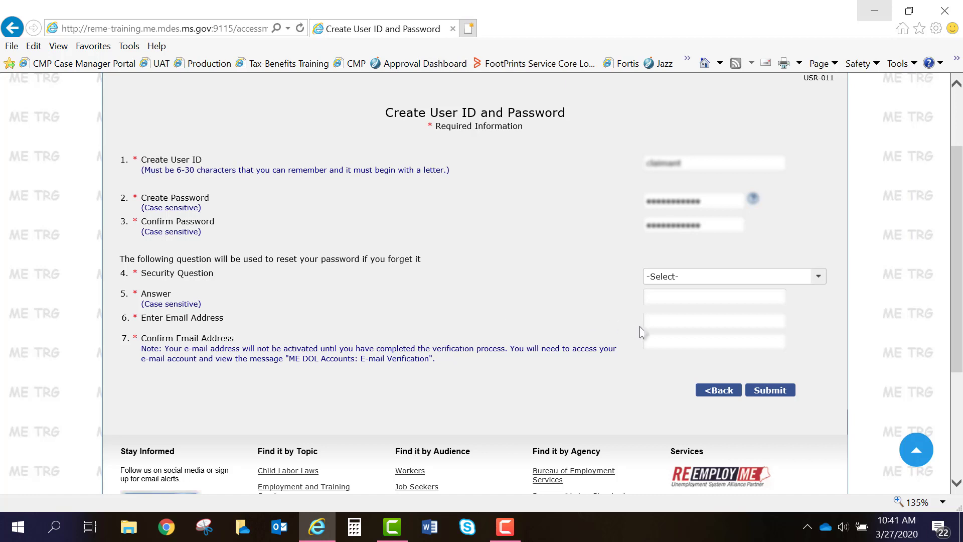
left_click(753, 282)
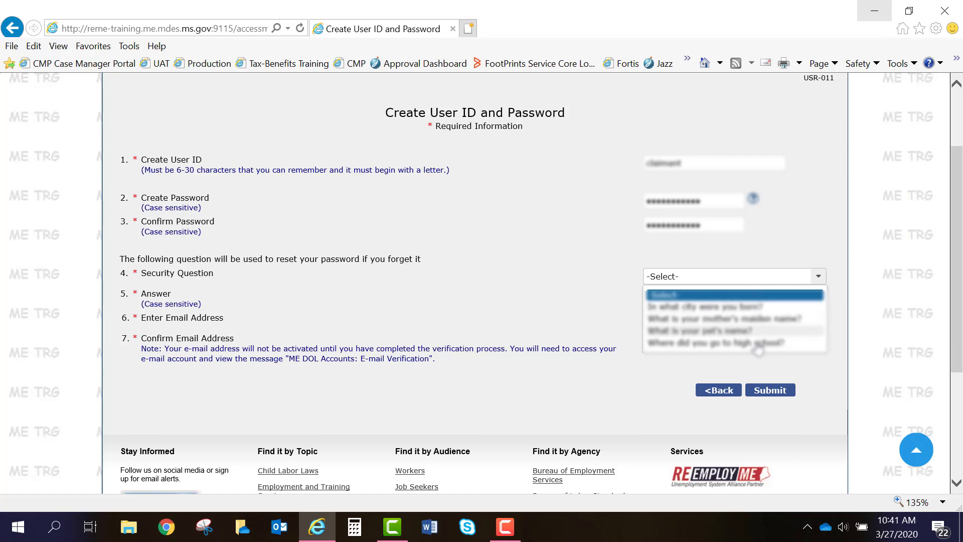
Choose the 'What is your pet's name?' security question and enter its answer.
left_click(751, 331)
left_click(728, 299)
type("Spot")
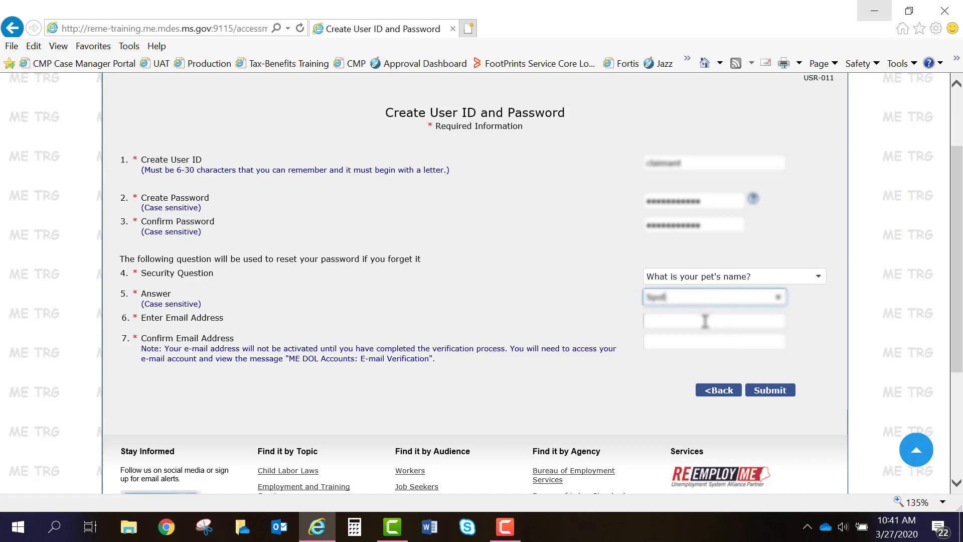
Enter and confirm the e-mail address, fix the typo in the first entry, and submit.
left_click(705, 321)
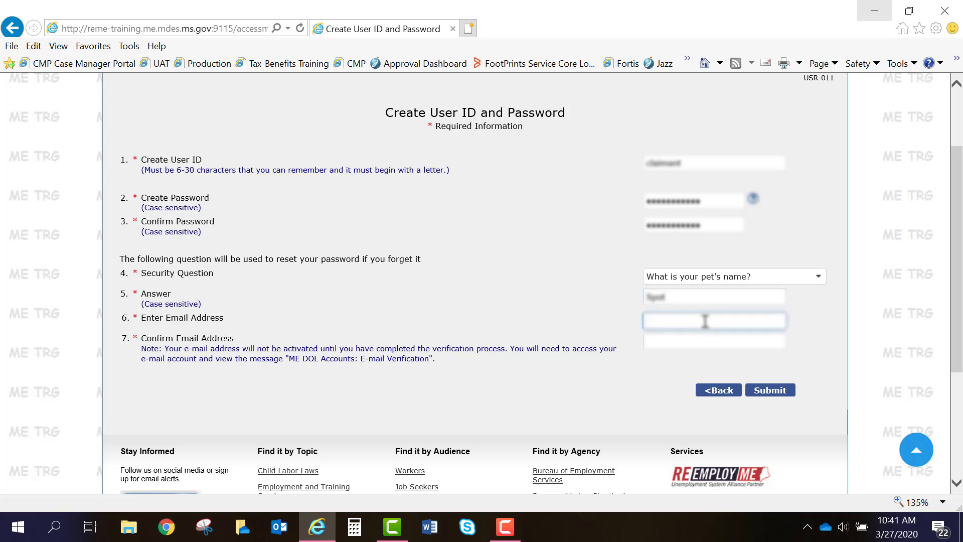
type("emailaddress")
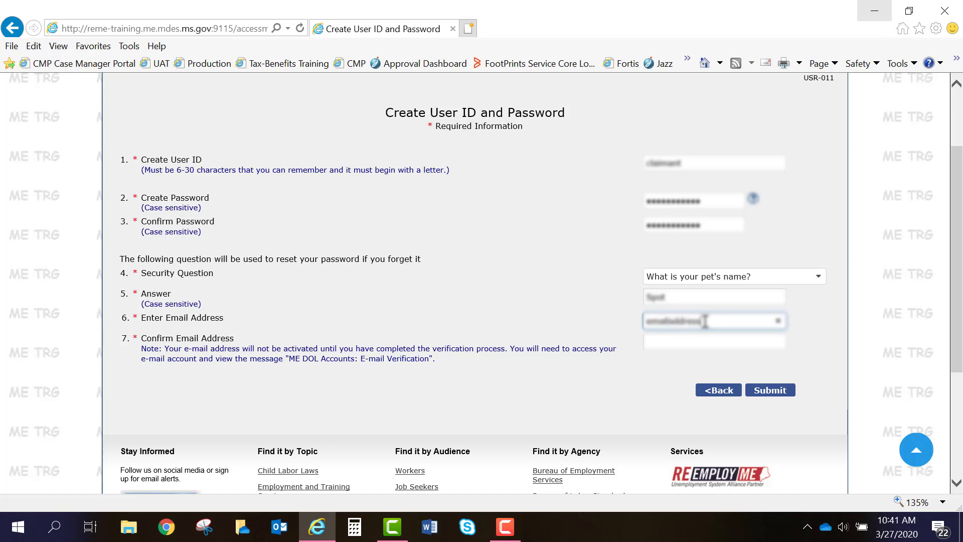
type("@email")
type(".gov")
key("Tab")
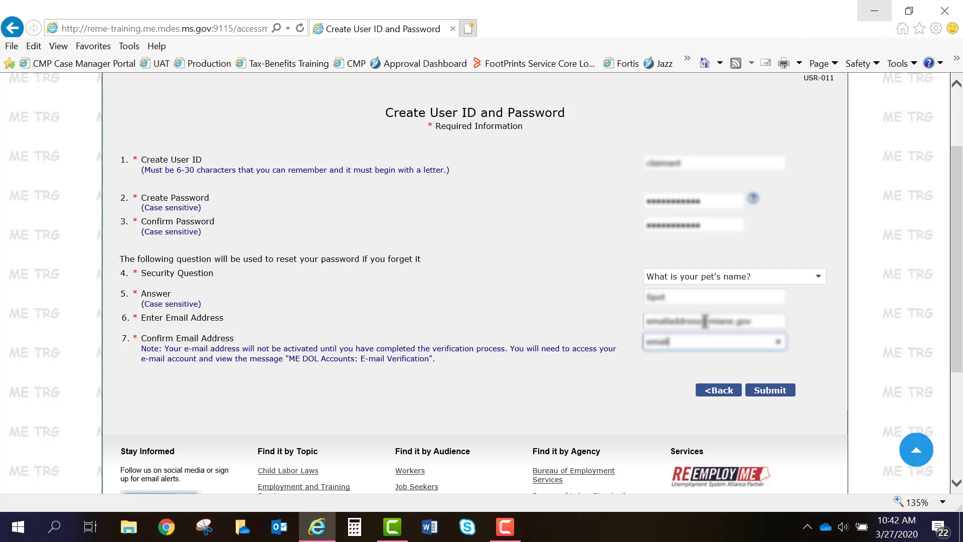
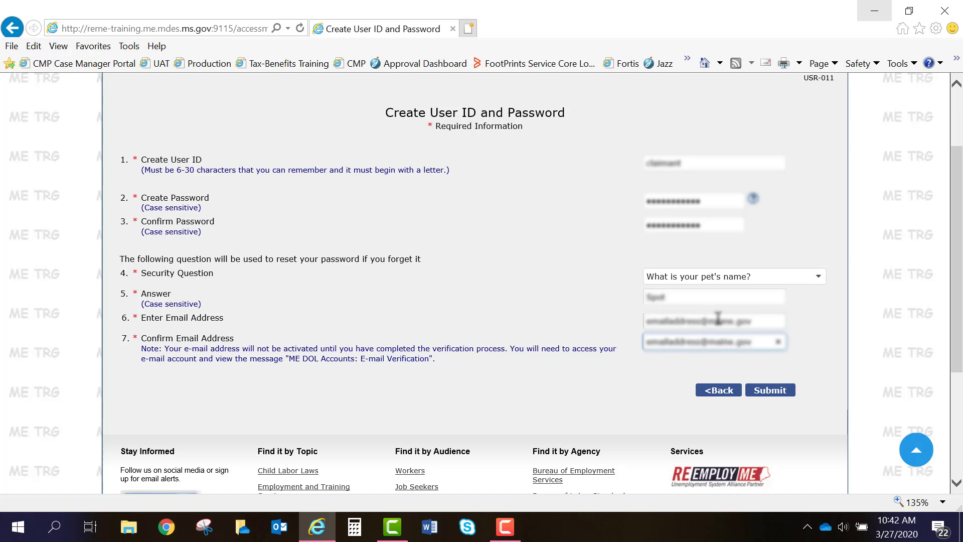
left_click(717, 321)
key("Delete")
key("Left")
type("a")
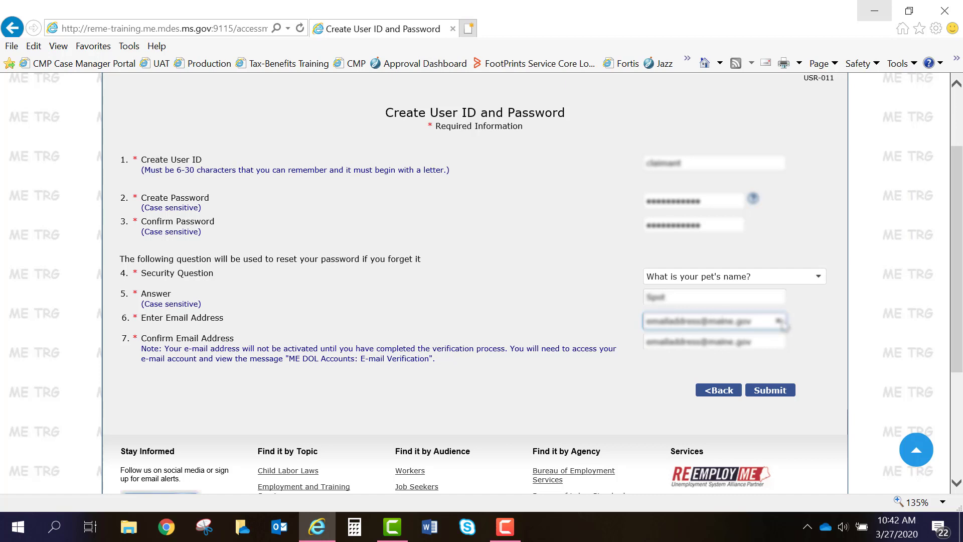
left_click(789, 394)
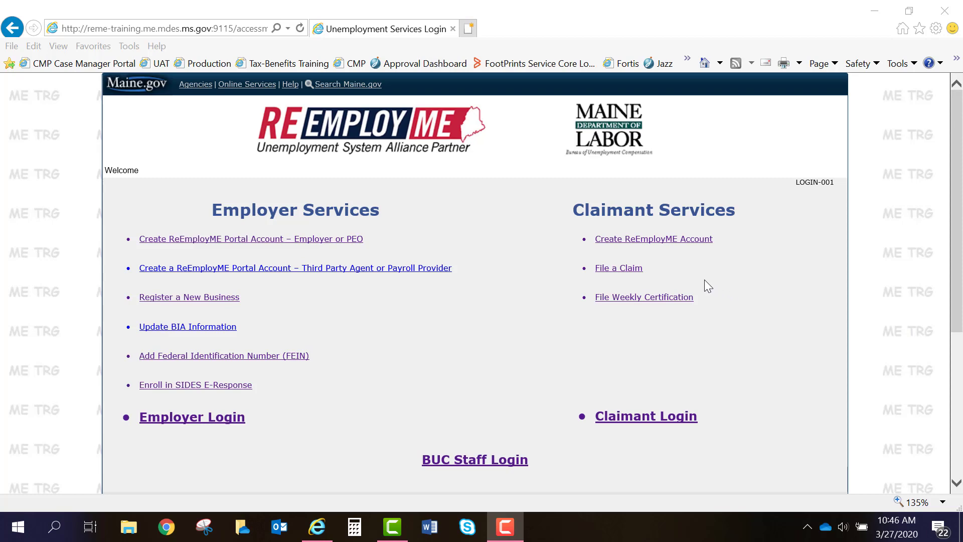
Log in to Unemployment Services with the new claimant's user ID and password.
left_click(631, 270)
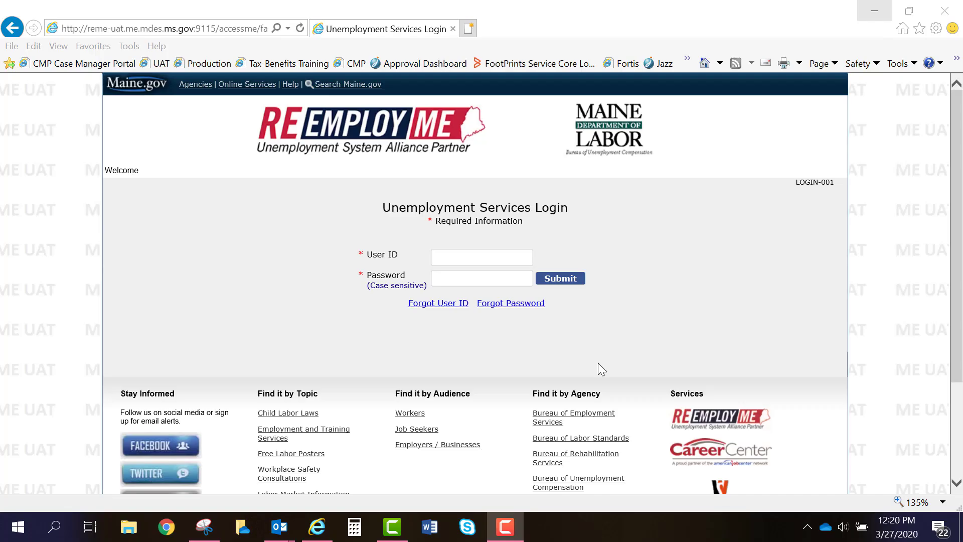
left_click(466, 255)
left_click(466, 254)
type("claimantportal")
key("Tab")
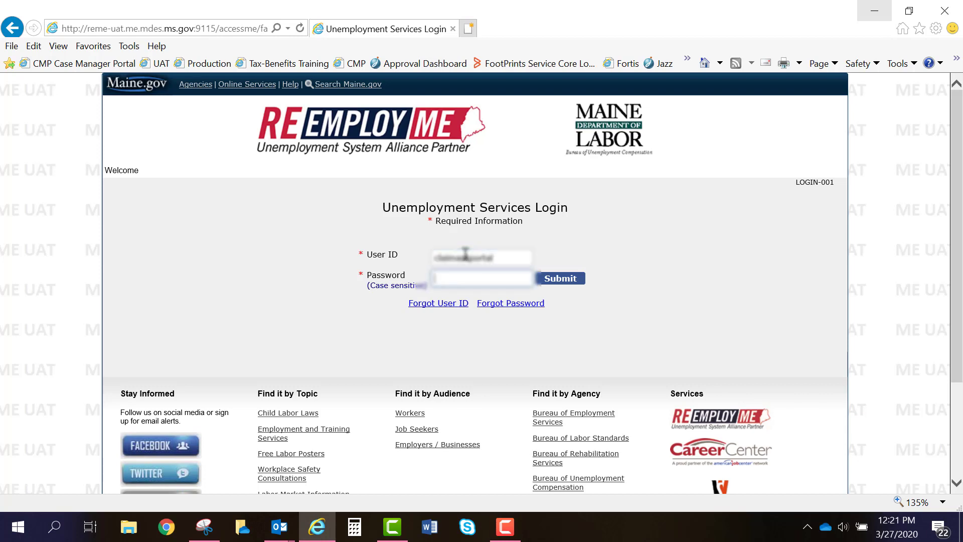
type("***********")
left_click(577, 284)
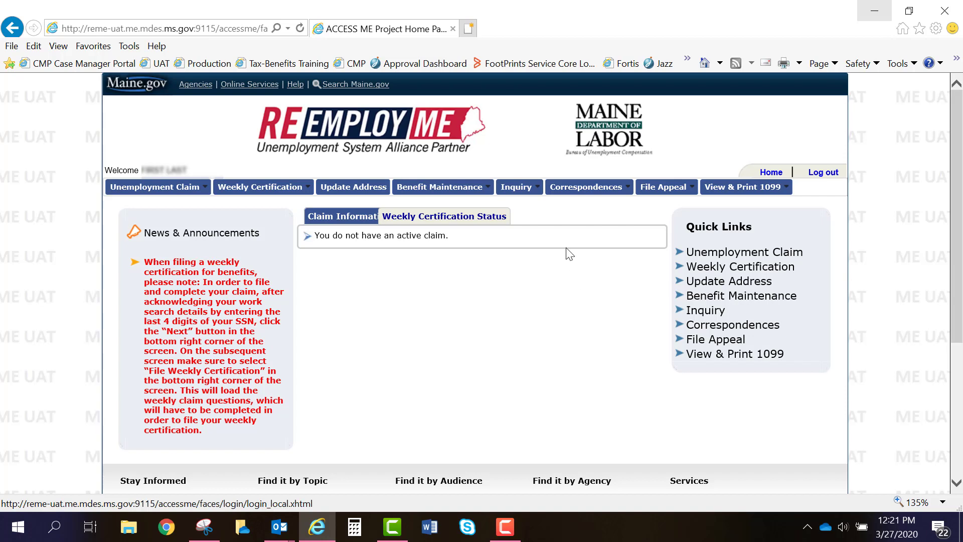
Open Verify E-mail from Benefit Maintenance > Update Claimant Profile.
mouse_move(467, 188)
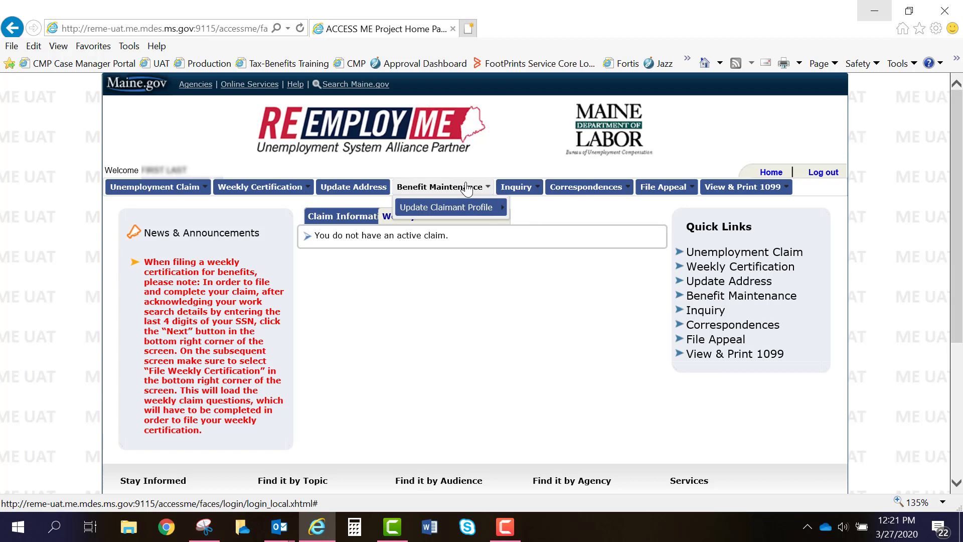
mouse_move(479, 209)
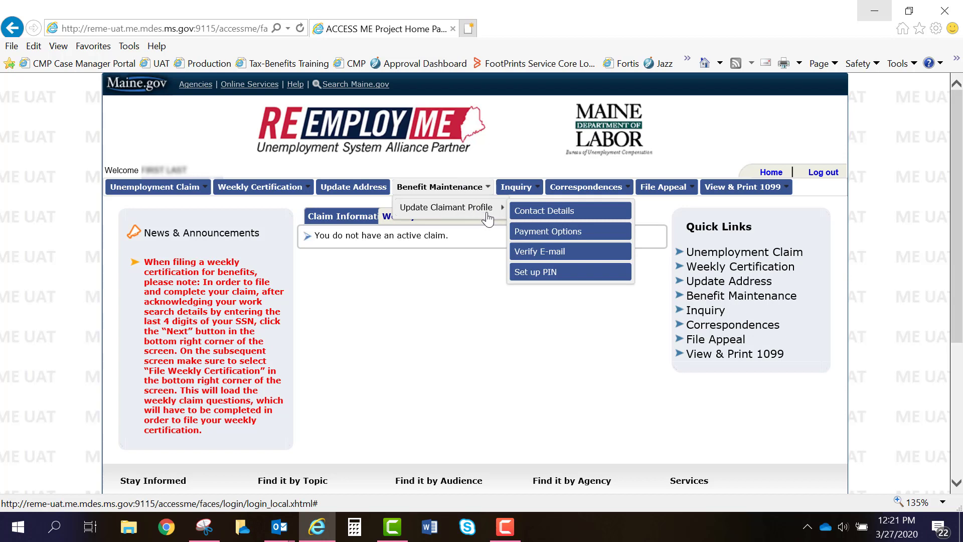
left_click(542, 252)
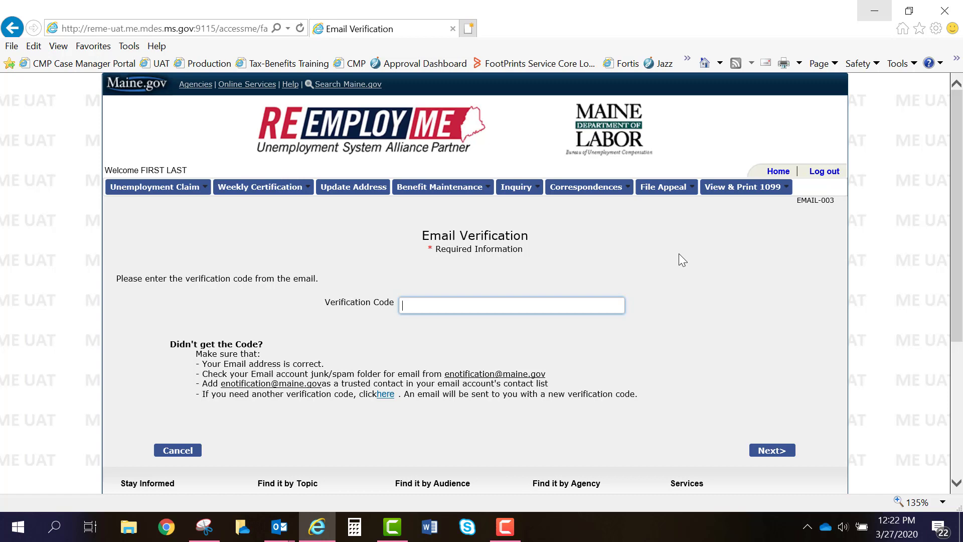
Enter the emailed verification code and submit it with Next>.
type("59981344")
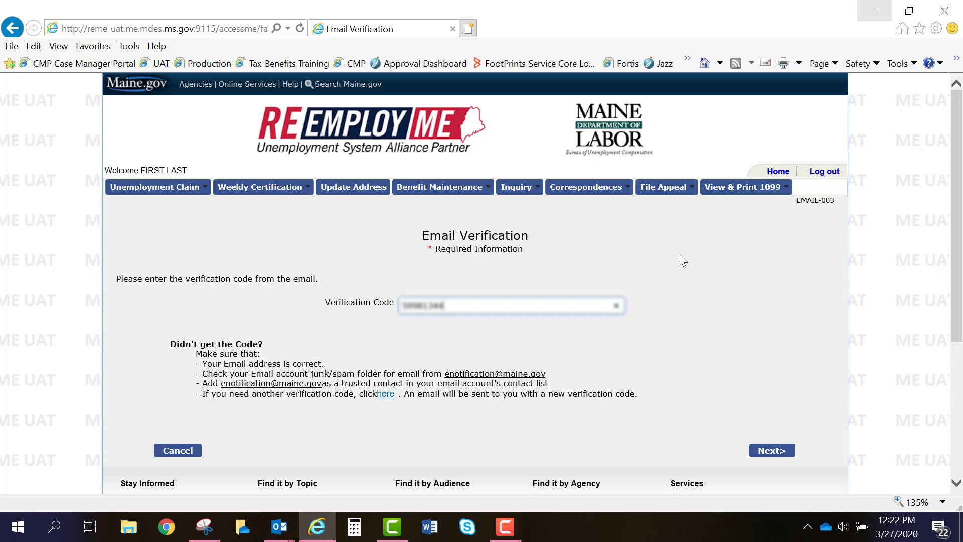
left_click(780, 458)
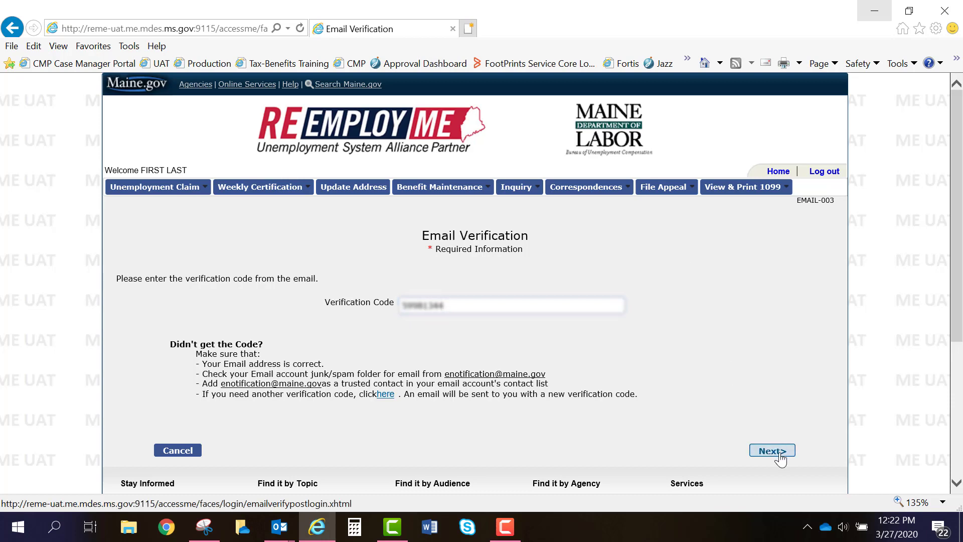